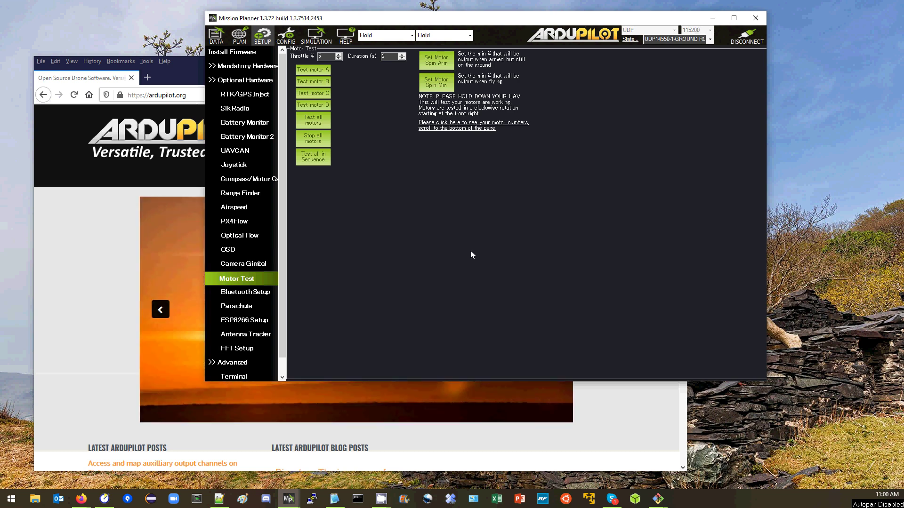
In Firefox, open the ArduPilot Rover Motor and Servo Configuration page at its Minimum Throttle section
click(68, 278)
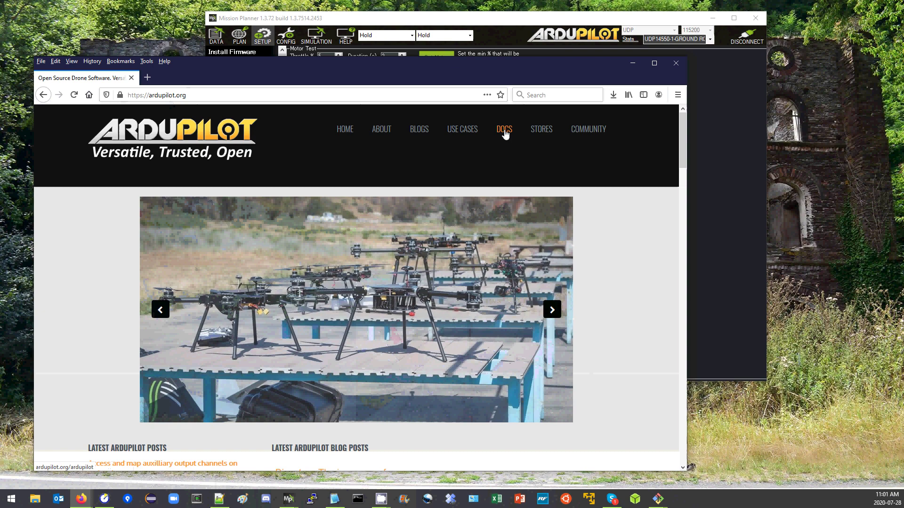
click(504, 132)
click(70, 264)
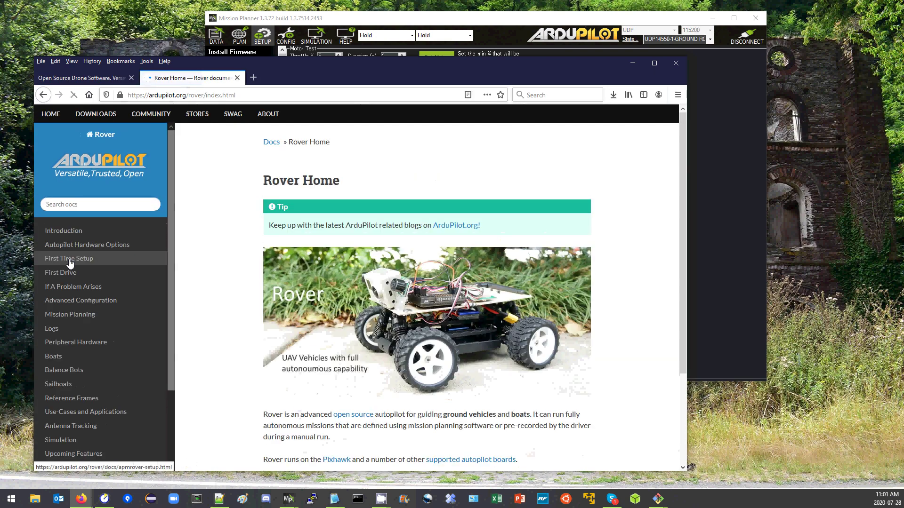
click(70, 260)
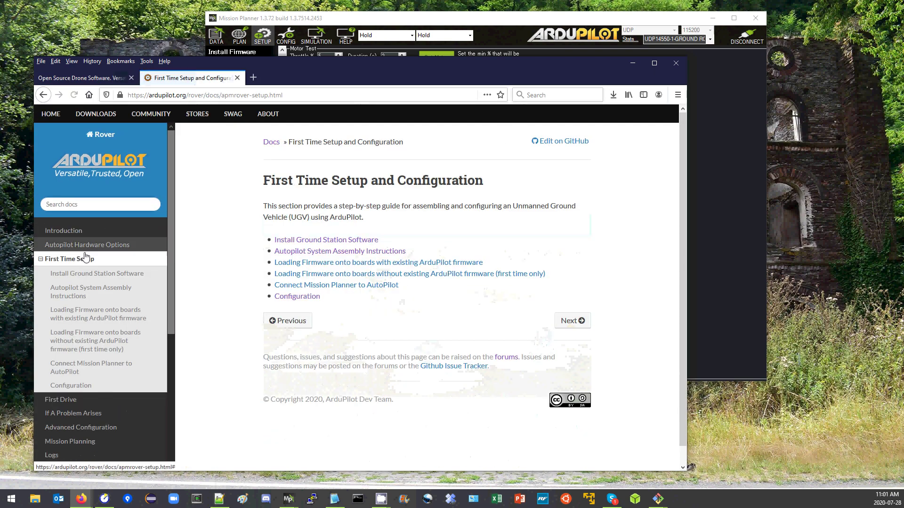
click(71, 385)
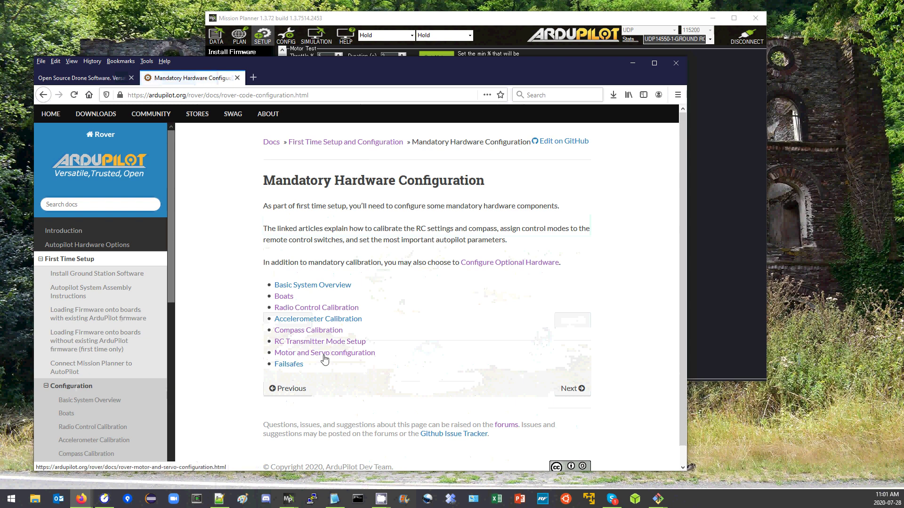
click(324, 359)
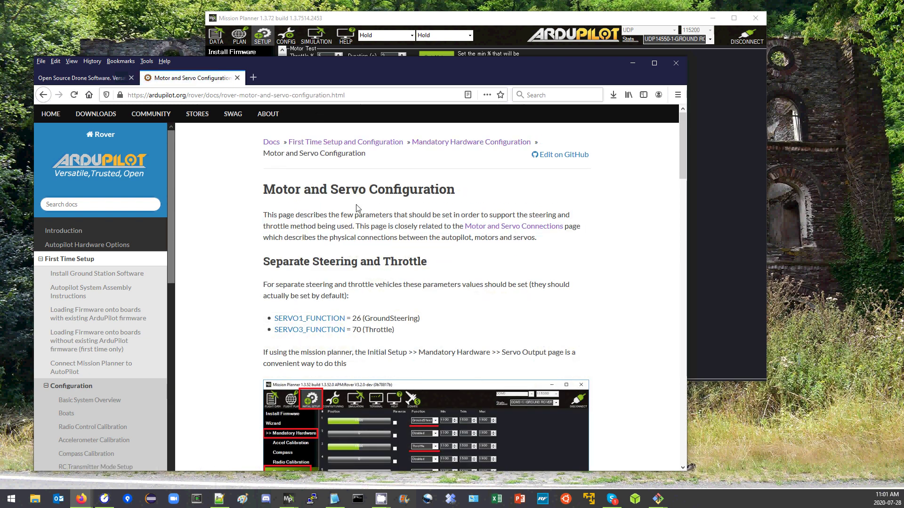
scroll(350, 284, down, 4)
scroll(350, 284, down, 18)
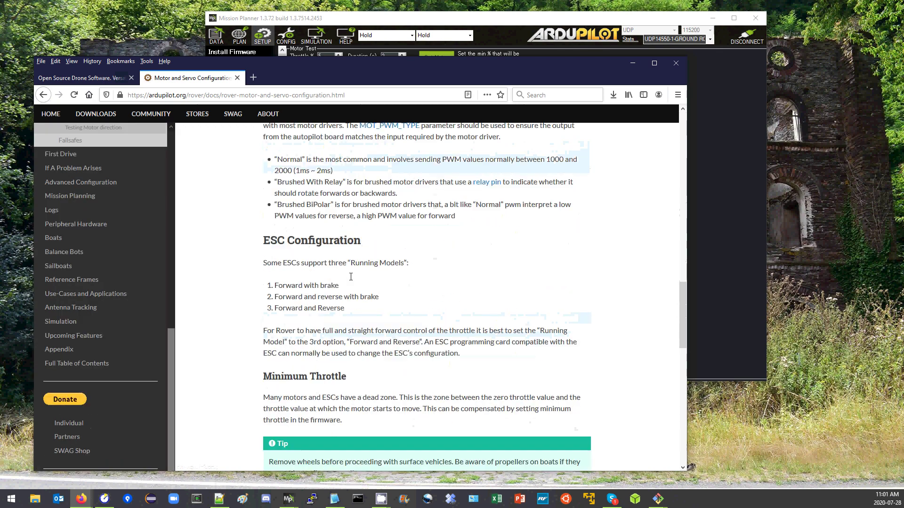
scroll(350, 275, down, 7)
scroll(350, 276, up, 5)
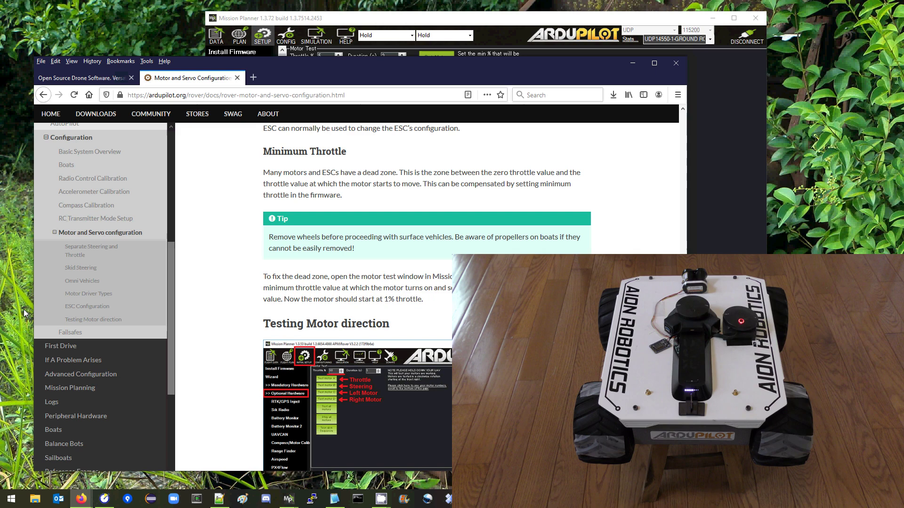
Switch between the rover documentation and Mission Planner's Motor Test page, ending on Motor Test
click(264, 35)
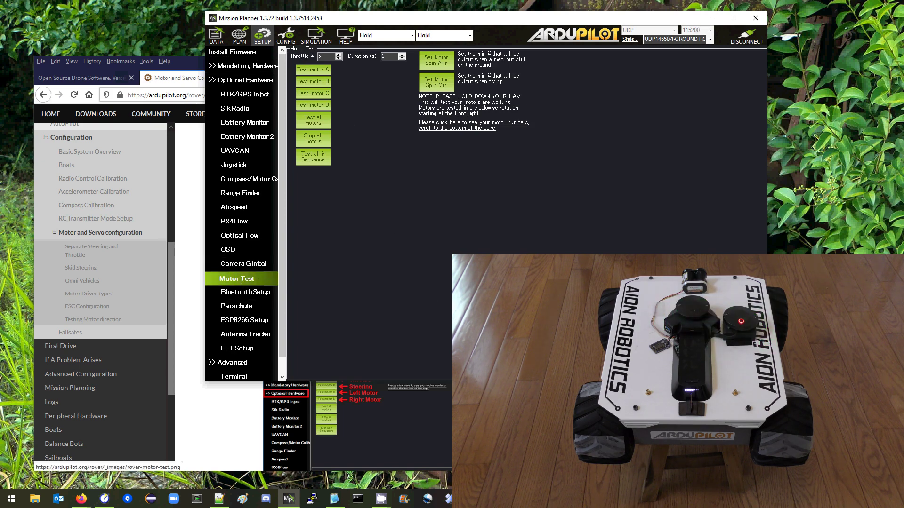
click(340, 403)
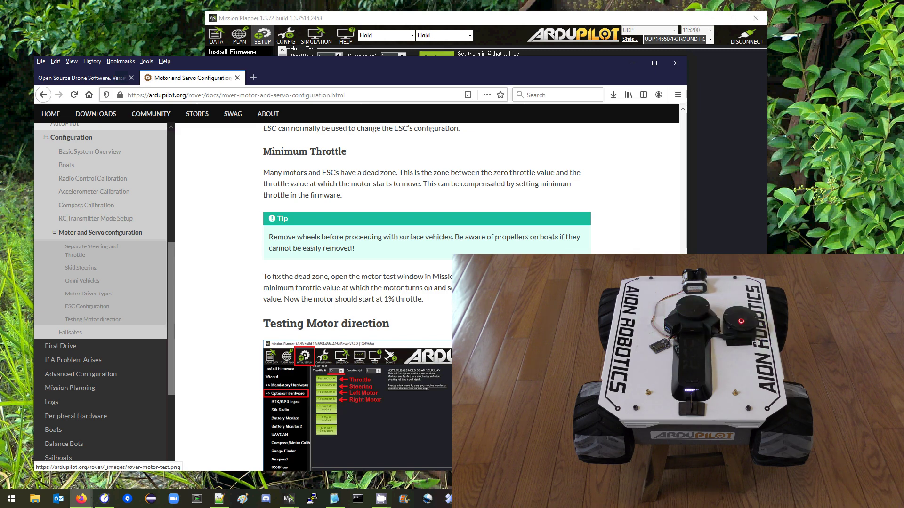
key(alt+Tab)
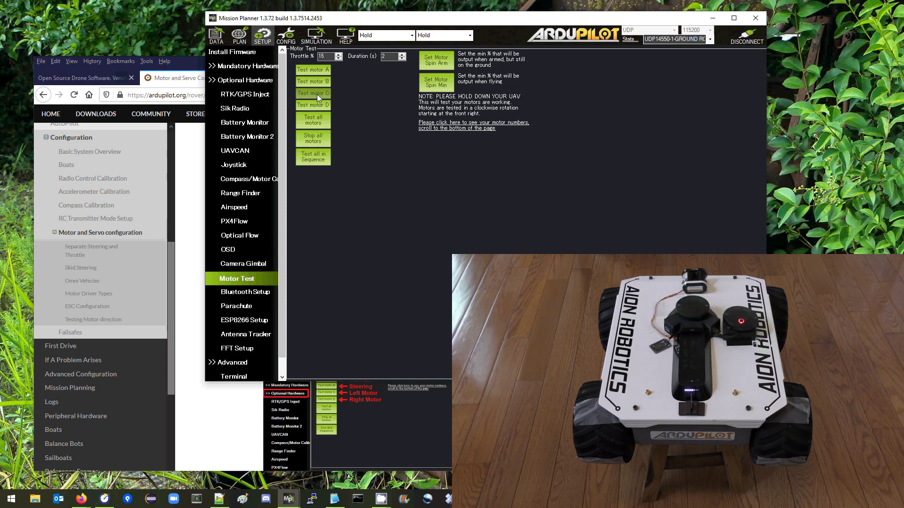
Check that servo outputs 1 and 3 drive the throttle, then return to the Mandatory Hardware overview
click(257, 67)
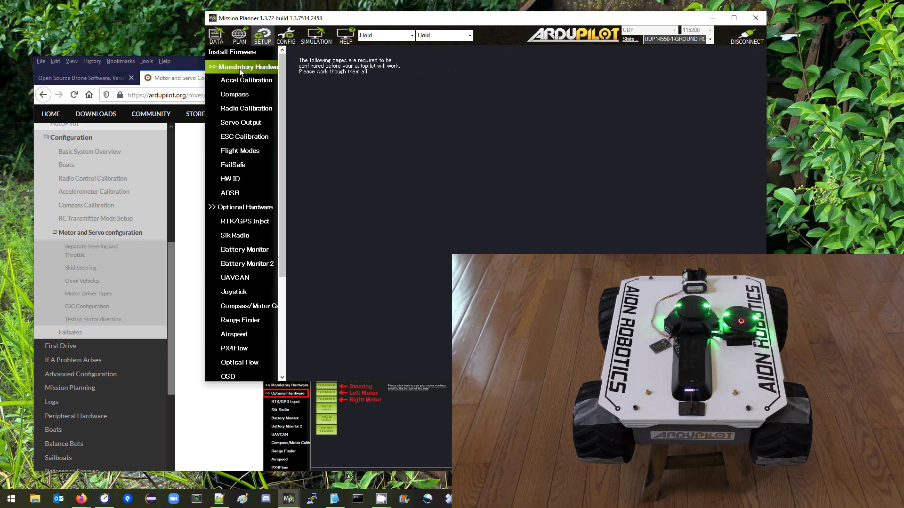
click(235, 123)
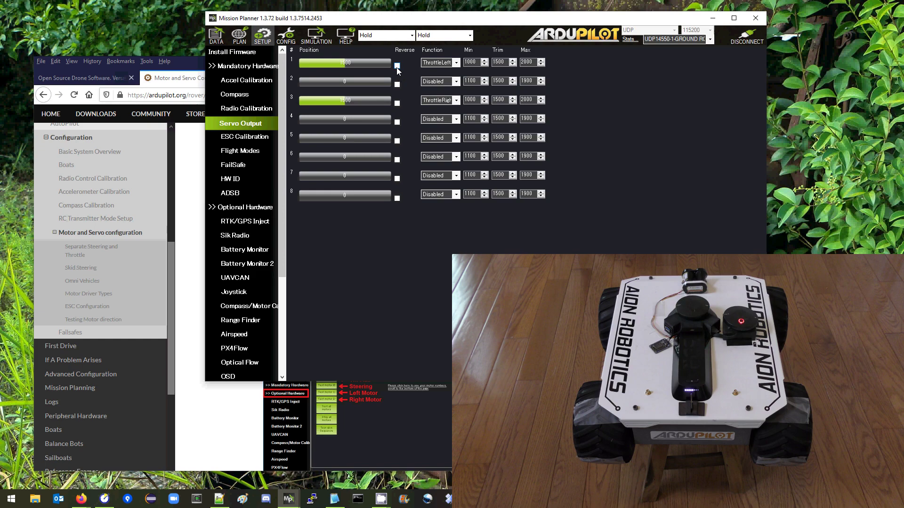
click(258, 71)
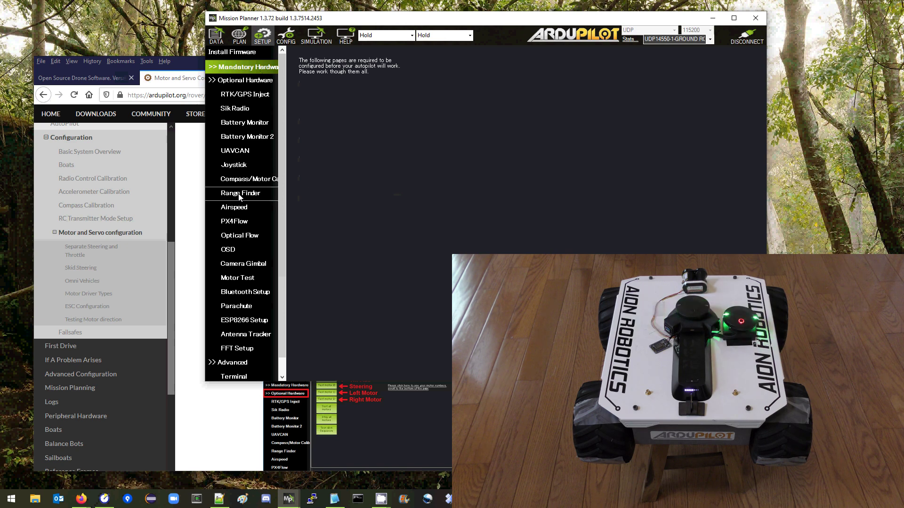
On the Motor Test page, spin motors C and D, then run motor D at 10% throttle
click(235, 279)
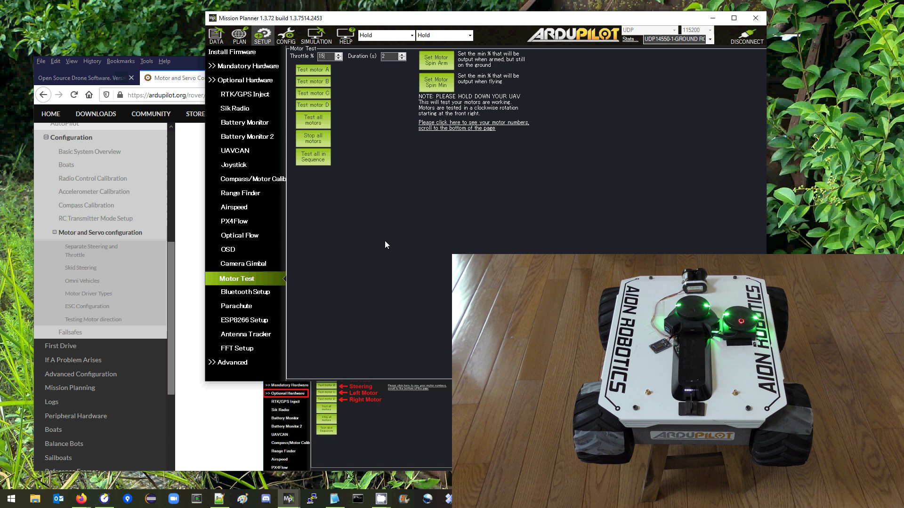
click(322, 93)
click(318, 105)
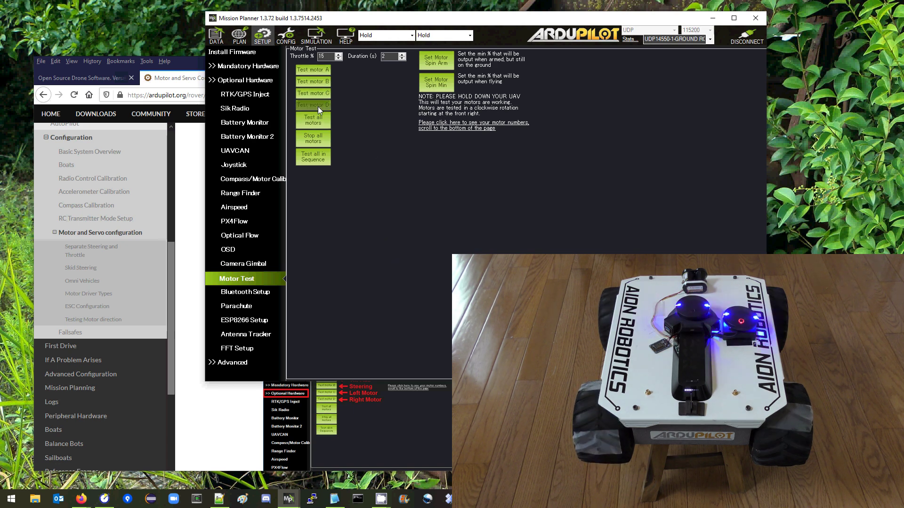
click(333, 56)
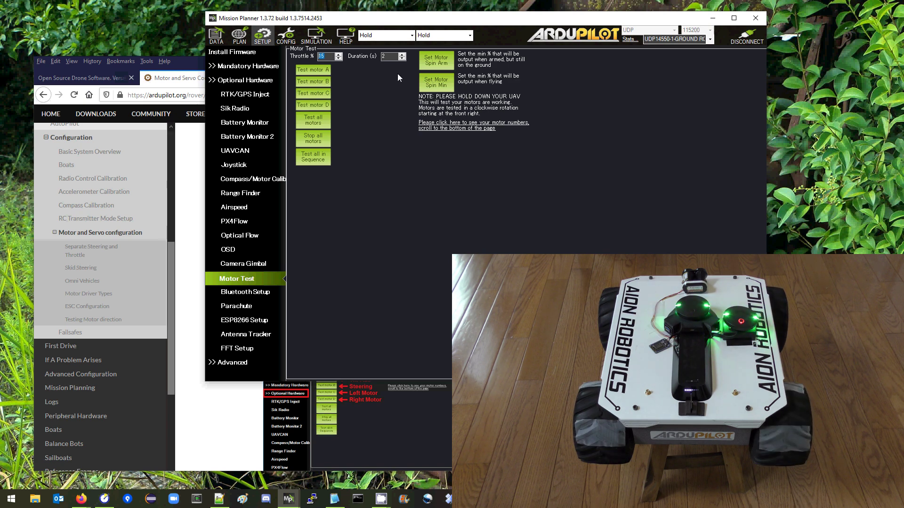
text(10)
click(318, 105)
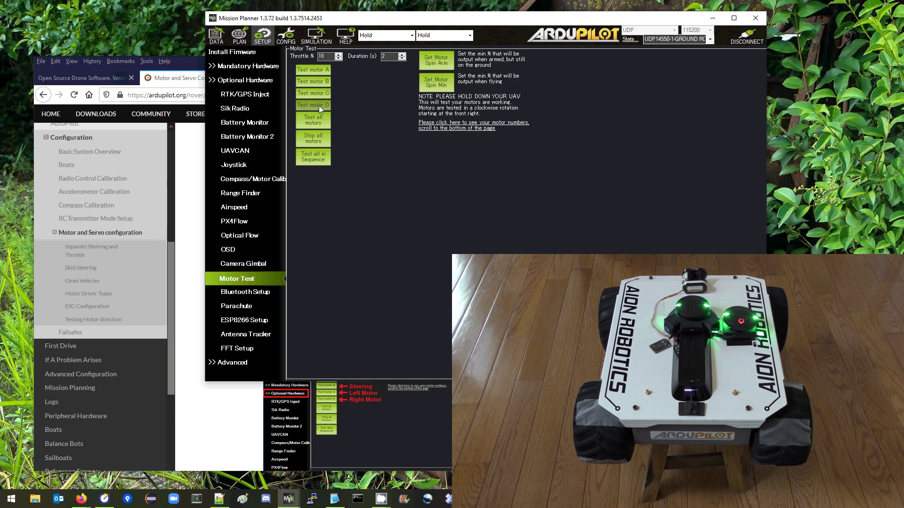
Run motor D at 5% and 6% throttle, then raise the test throttle to 7%
click(327, 56)
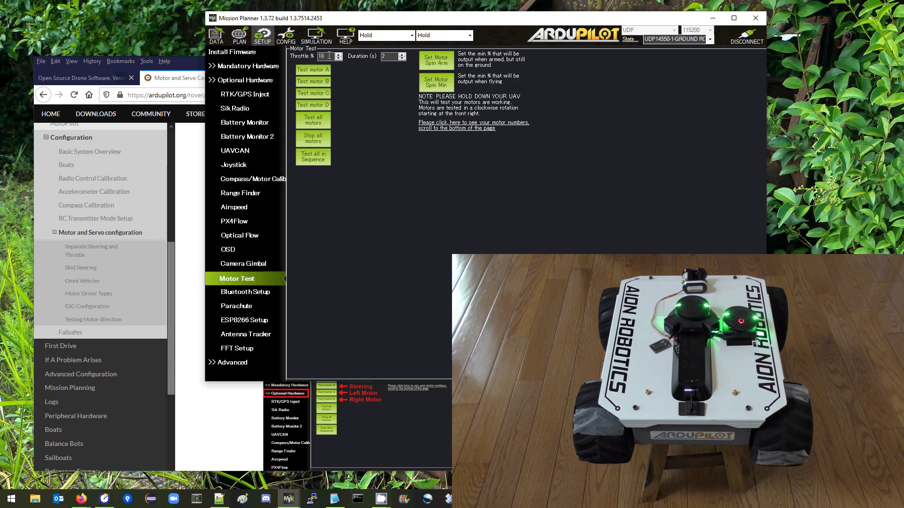
text(5)
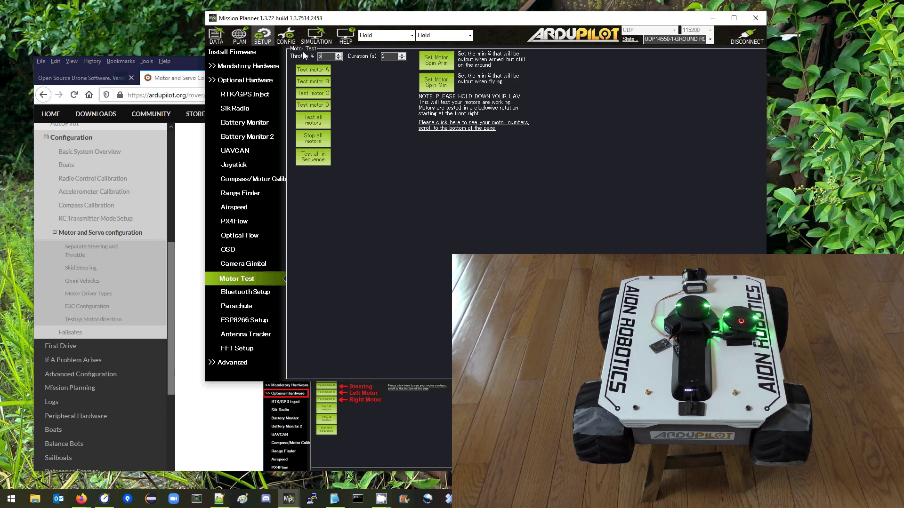
click(309, 106)
click(327, 104)
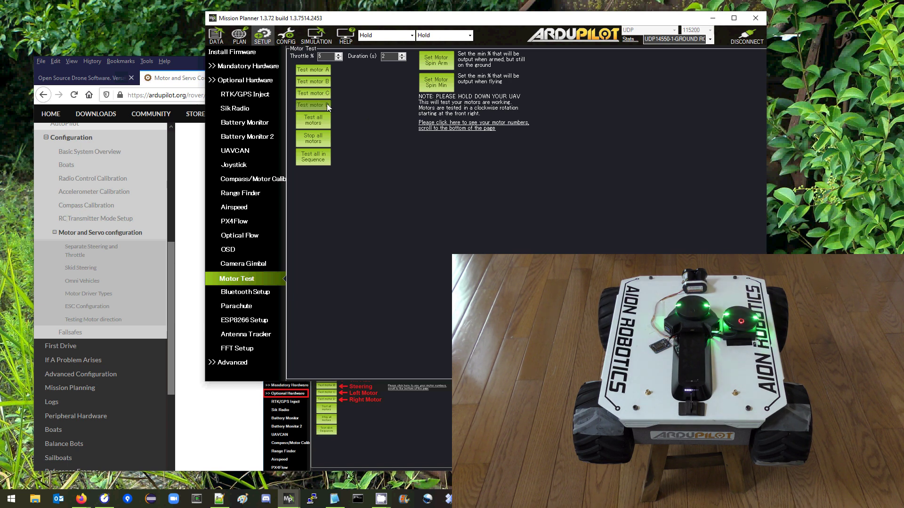
drag(322, 56, 304, 56)
click(316, 109)
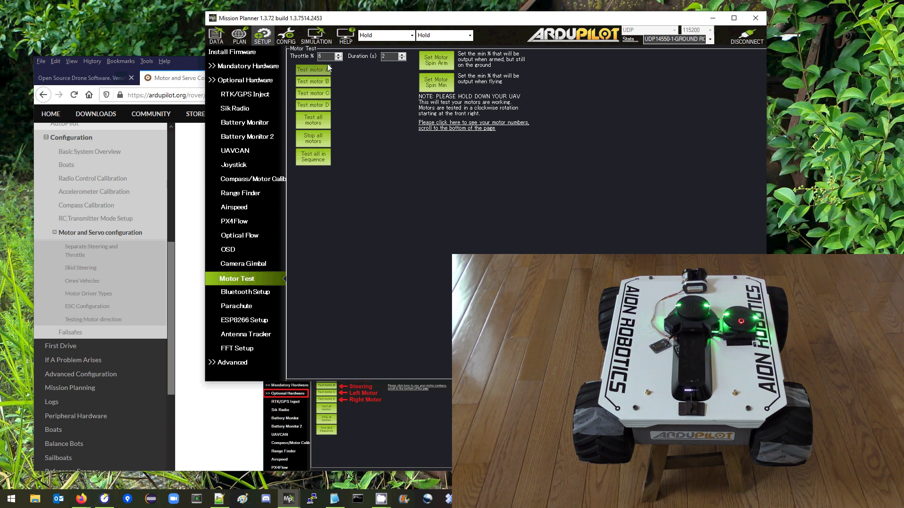
click(338, 54)
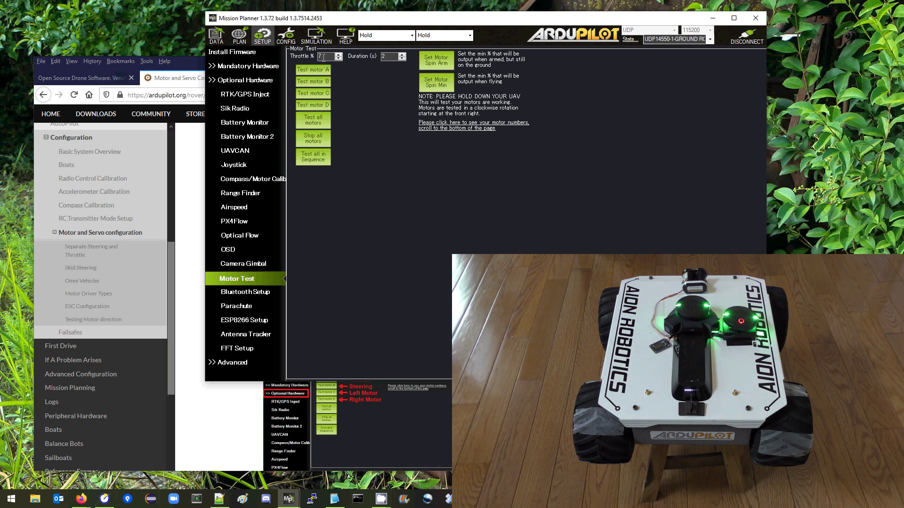
Replace the 7% test throttle with -6%, then edit it to -7%
drag(324, 57, 312, 56)
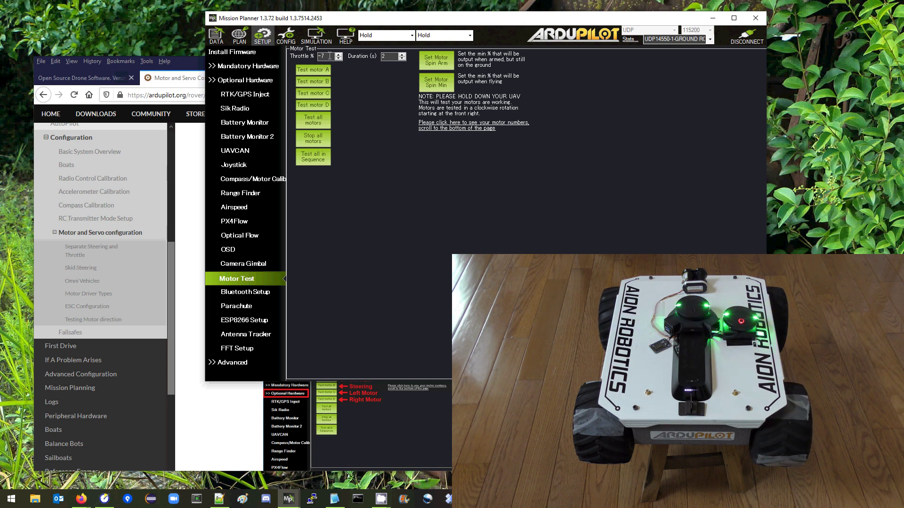
key(BackSpace)
text(-6)
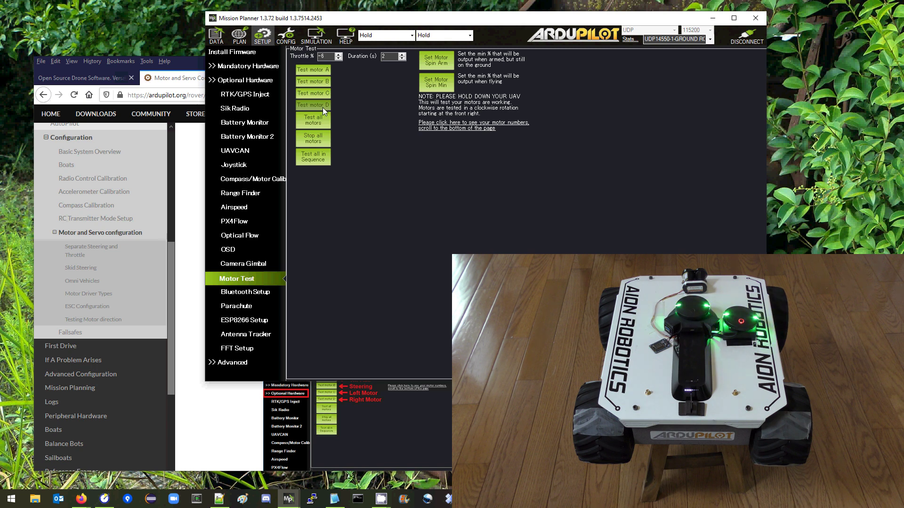
double_click(321, 56)
text(7)
click(230, 66)
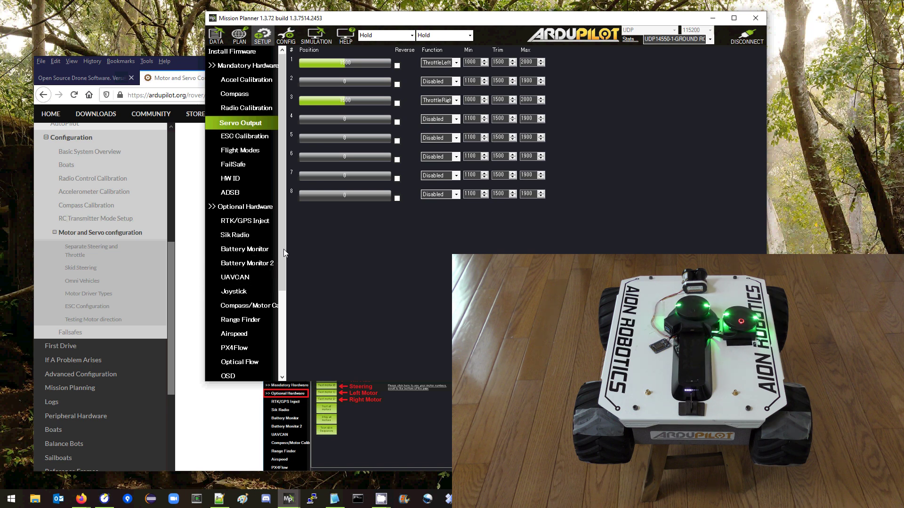
drag(283, 250, 281, 293)
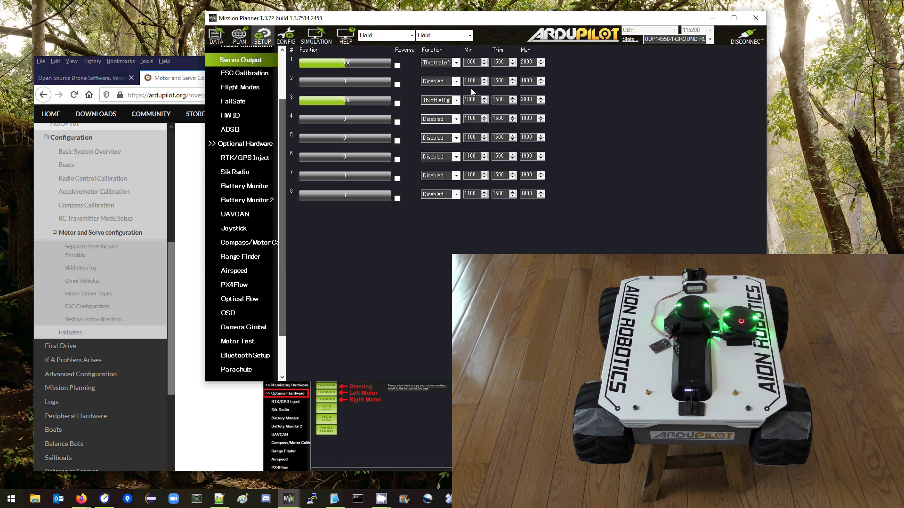
drag(281, 248, 284, 254)
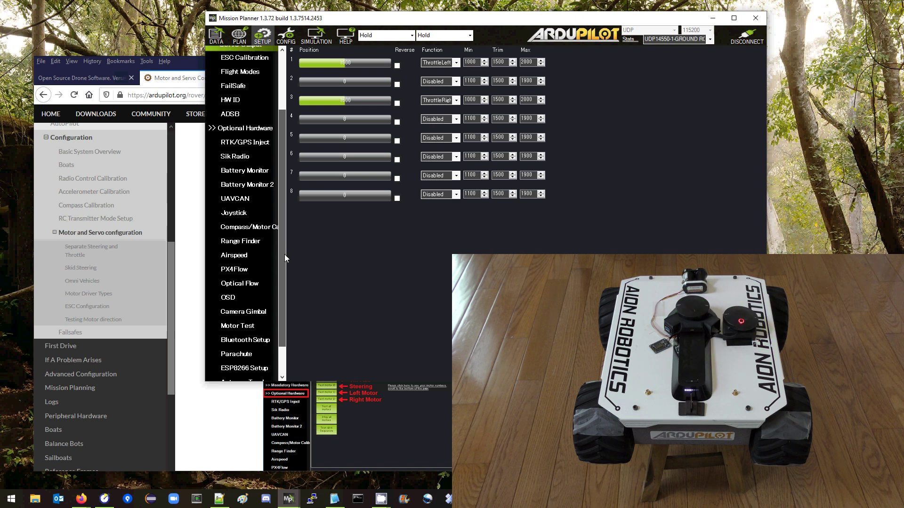
click(237, 325)
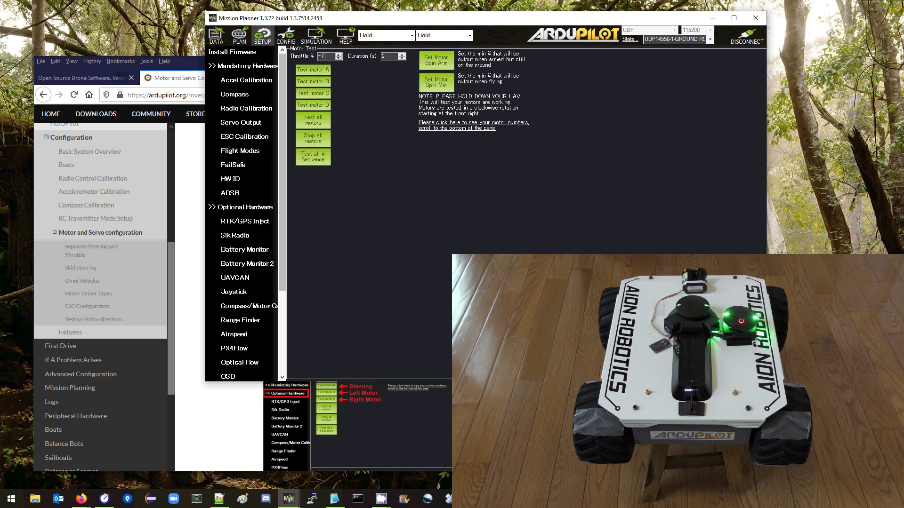
Search the Full Parameter Tree for THR_MIN, set MOT_THR_MIN to 7, and write it to the rover
click(288, 38)
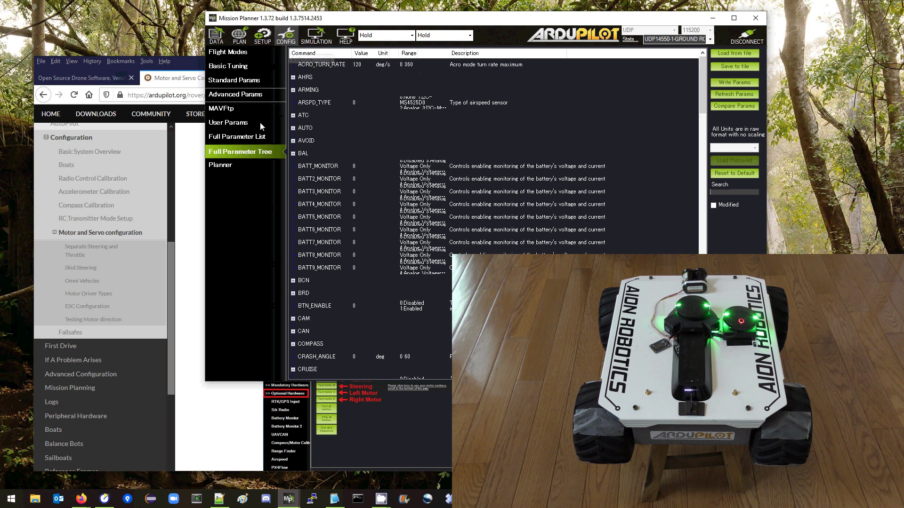
click(708, 192)
text(THR_MIN)
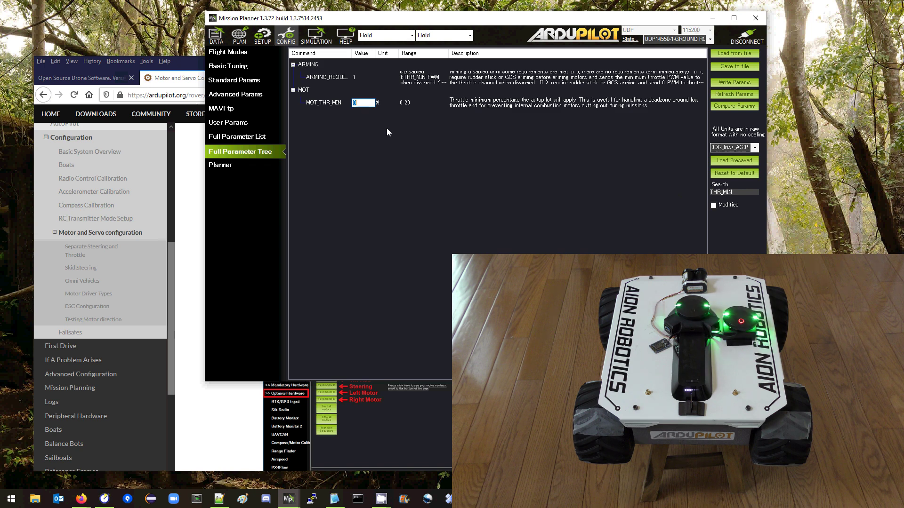
text(7)
key(Return)
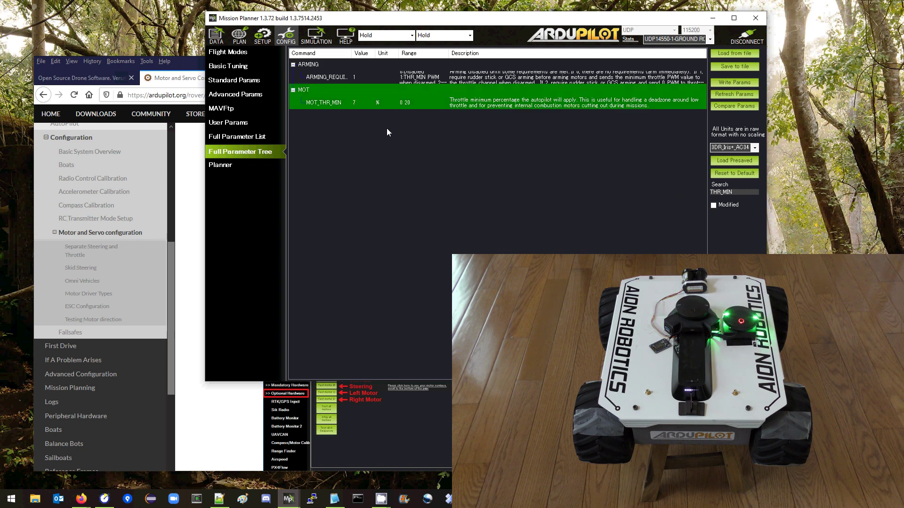
click(722, 82)
click(480, 259)
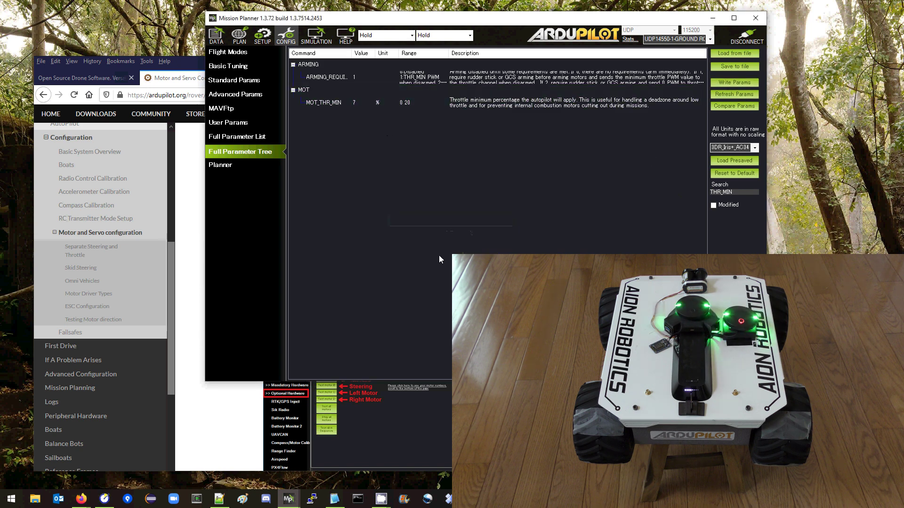
On the Motor Test page, set throttle to 1% and run motor D
click(267, 42)
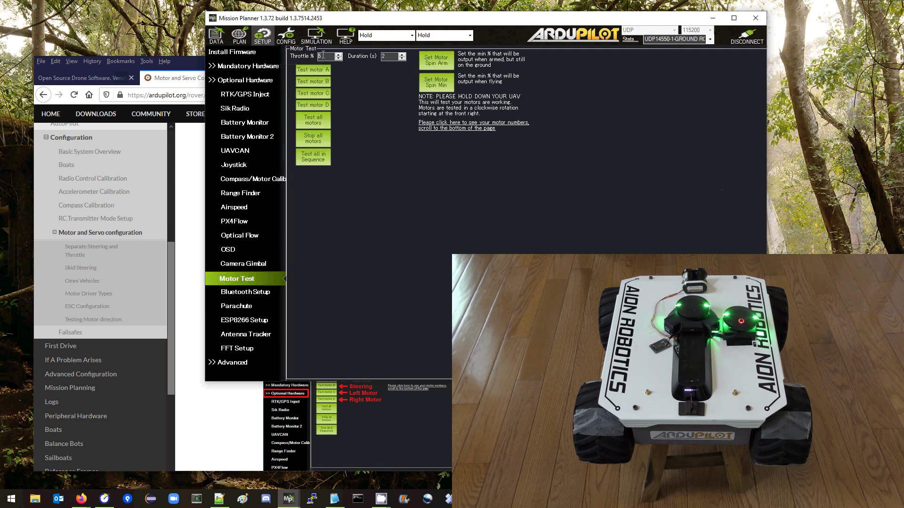
key(BackSpace)
text(1)
click(316, 107)
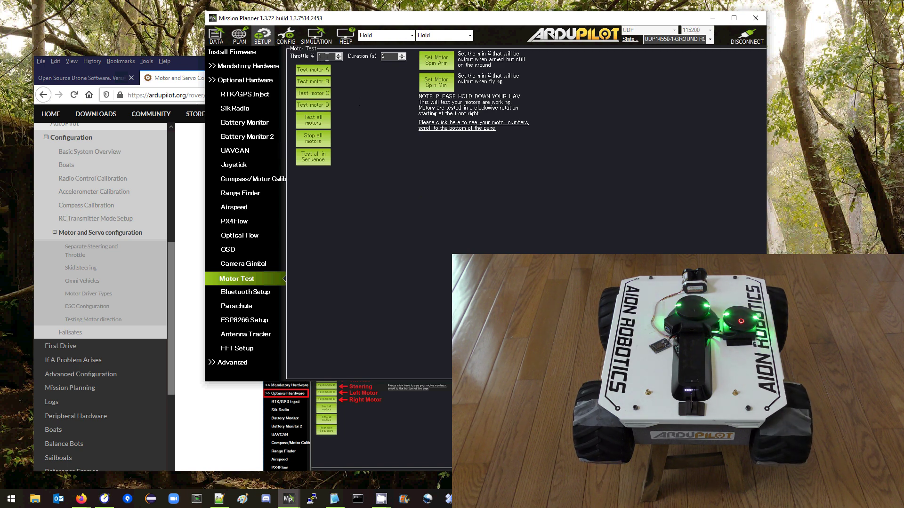
Change the test throttle to -1% and run motors C and D
key(Home)
text(-)
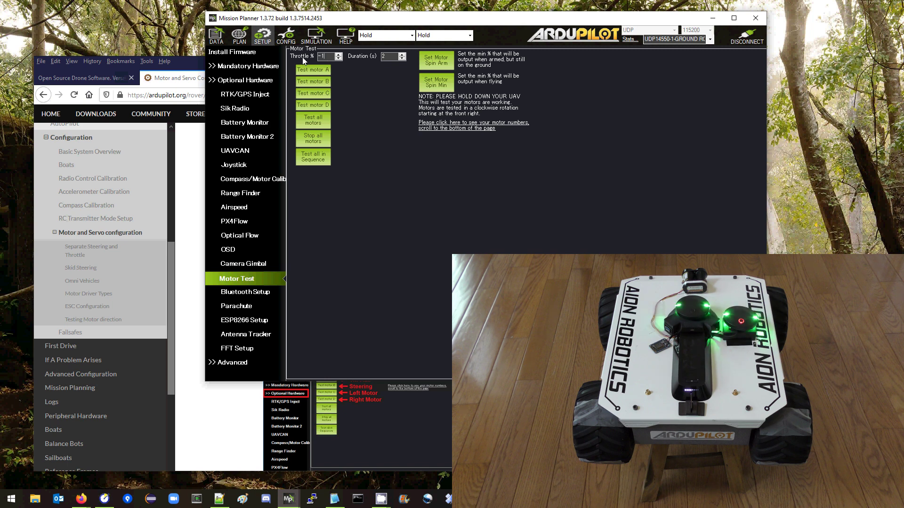
click(314, 90)
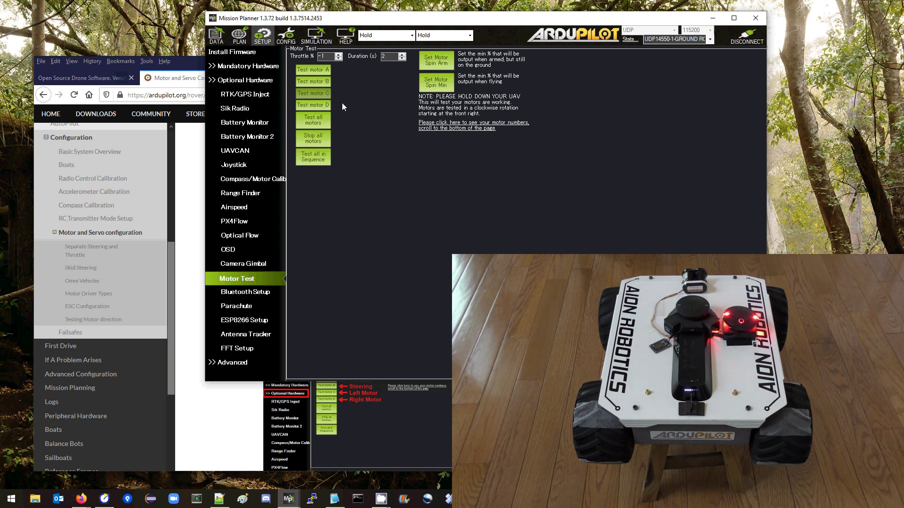
click(313, 104)
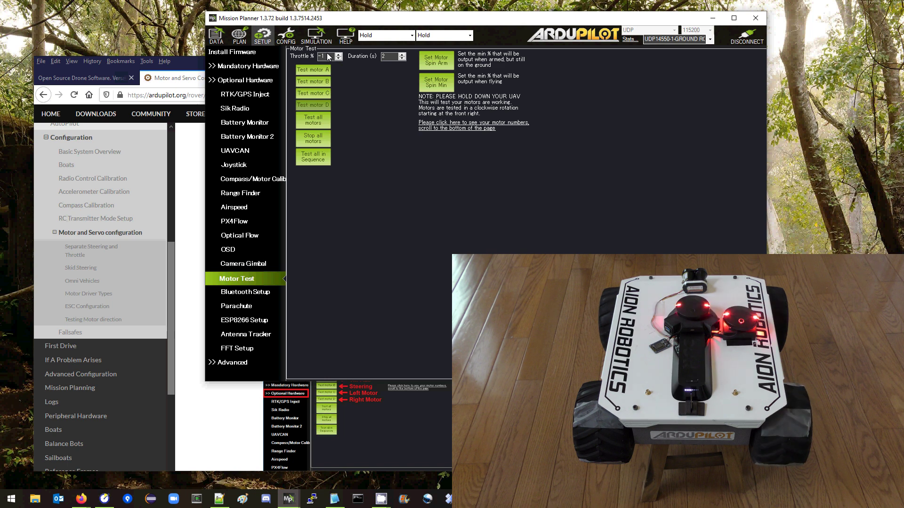